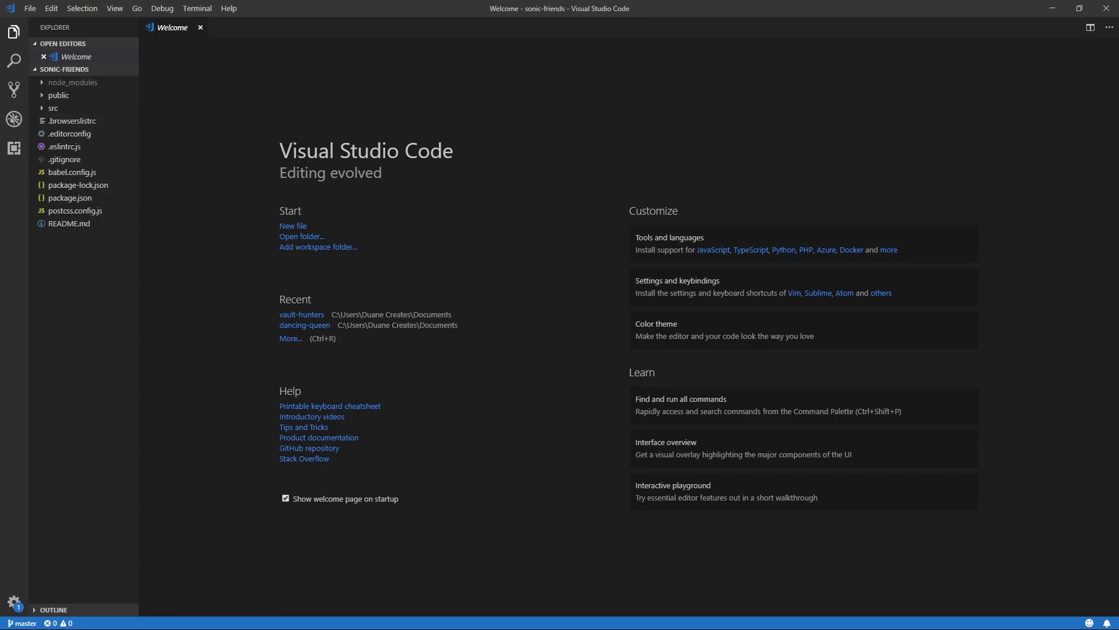
- Open the Tailwind CSS installation guide in Firefox and select the 'npm install tailwindcss' command
{"action": "key", "text": "alt+Tab"}
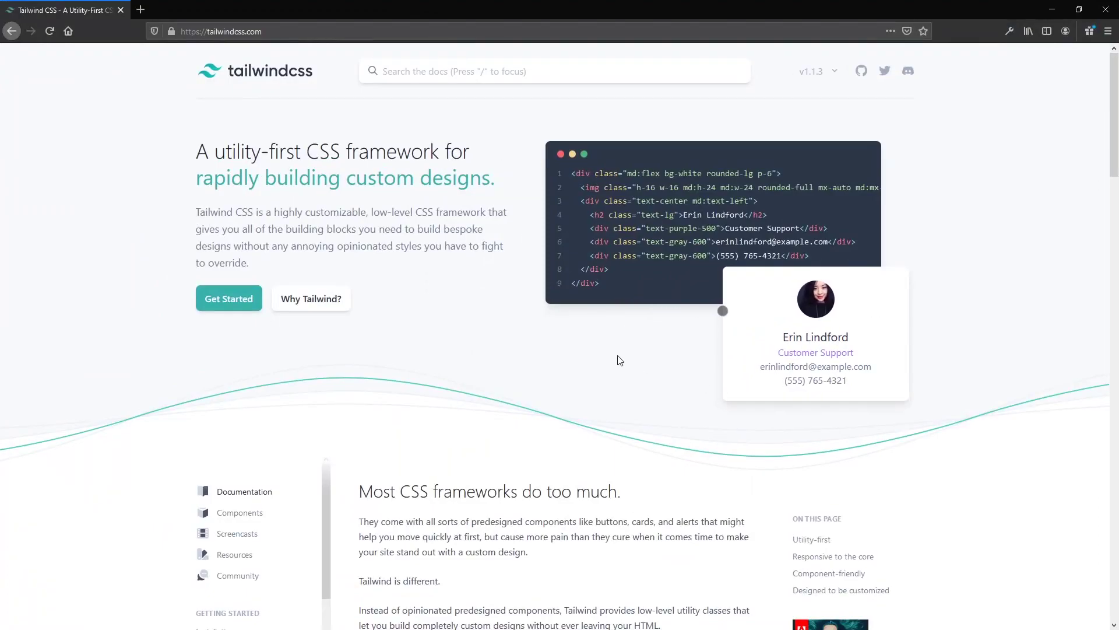
{"action": "left_click", "coordinate": [220, 304]}
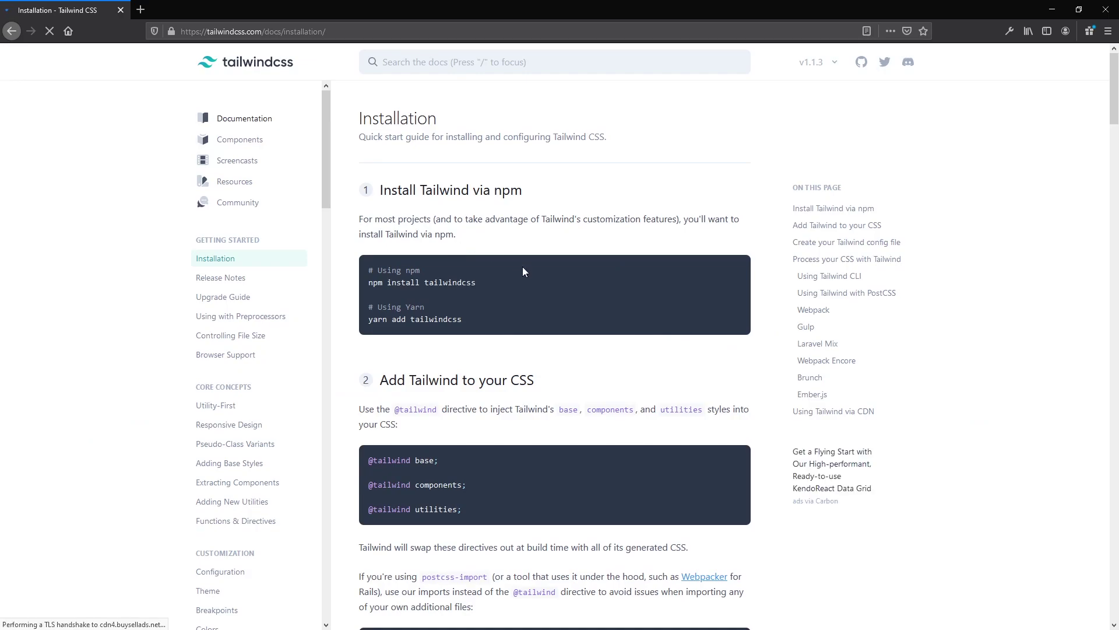
{"action": "triple_click", "coordinate": [420, 283]}
{"action": "right_click", "coordinate": [464, 282]}
- Run 'npm install tailwindcss --save-dev' in a new VS Code terminal
{"action": "left_click", "coordinate": [491, 291]}
{"action": "key", "text": "alt+Tab"}
{"action": "left_click", "coordinate": [197, 7]}
{"action": "left_click", "coordinate": [216, 29]}
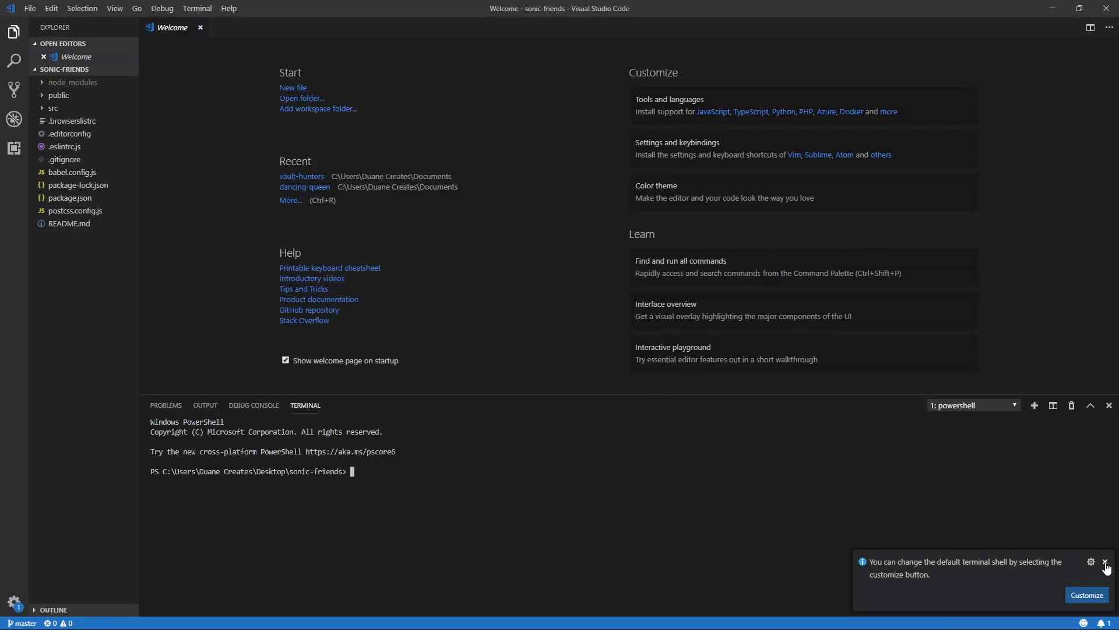
{"action": "key", "text": "ctrl+v"}
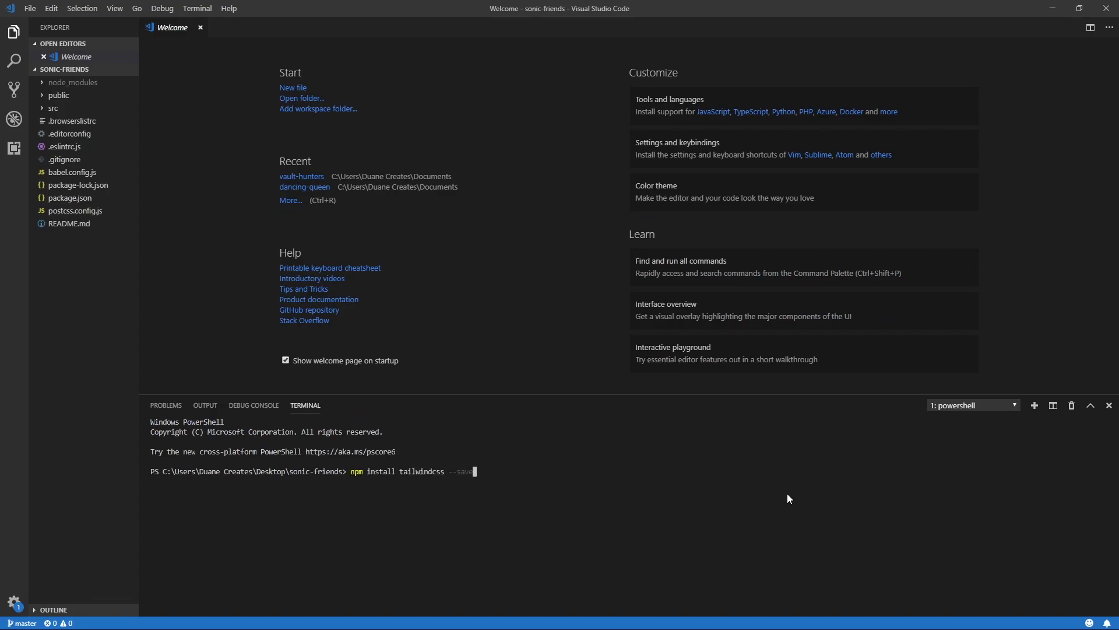
{"action": "type", "text": "-dev"}
{"action": "key", "text": "Return"}
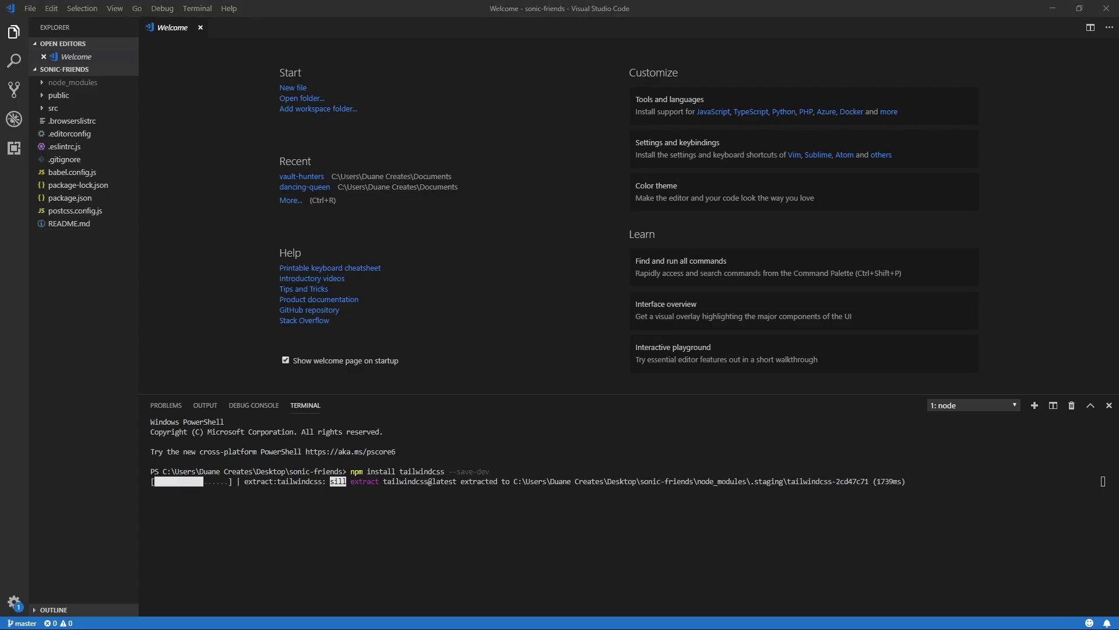
{"action": "key", "text": "alt+Tab"}
{"action": "scroll", "coordinate": [561, 201], "scroll_direction": "down", "scroll_amount": 3}
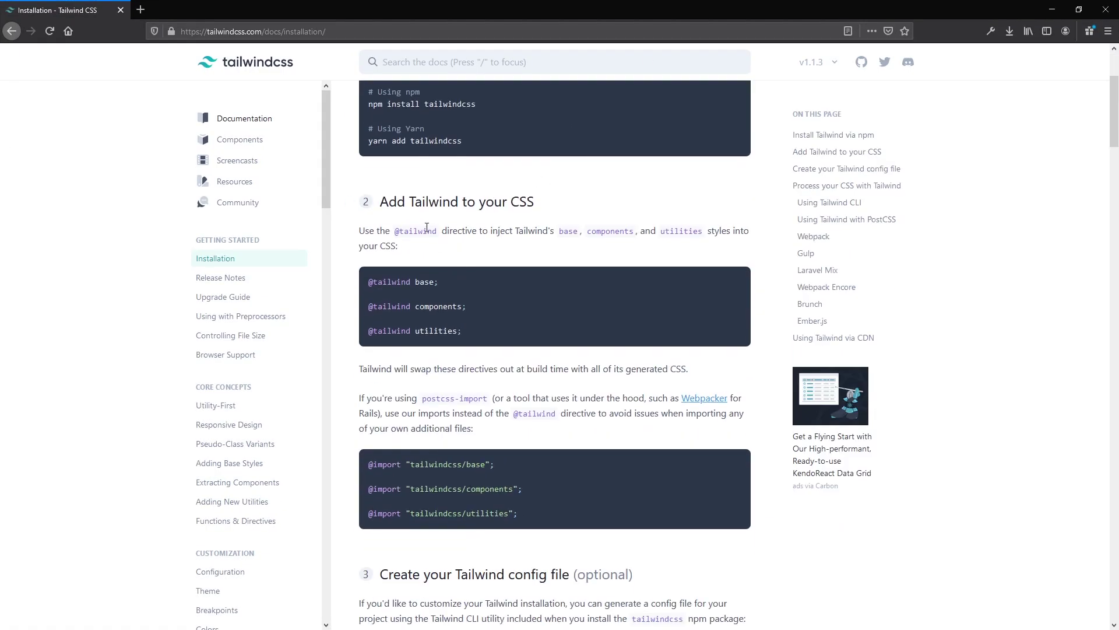
{"action": "left_click_drag", "start_coordinate": [464, 330], "coordinate": [369, 281]}
{"action": "right_click", "coordinate": [385, 281]}
{"action": "left_click", "coordinate": [401, 287]}
{"action": "key", "text": "alt+Tab"}
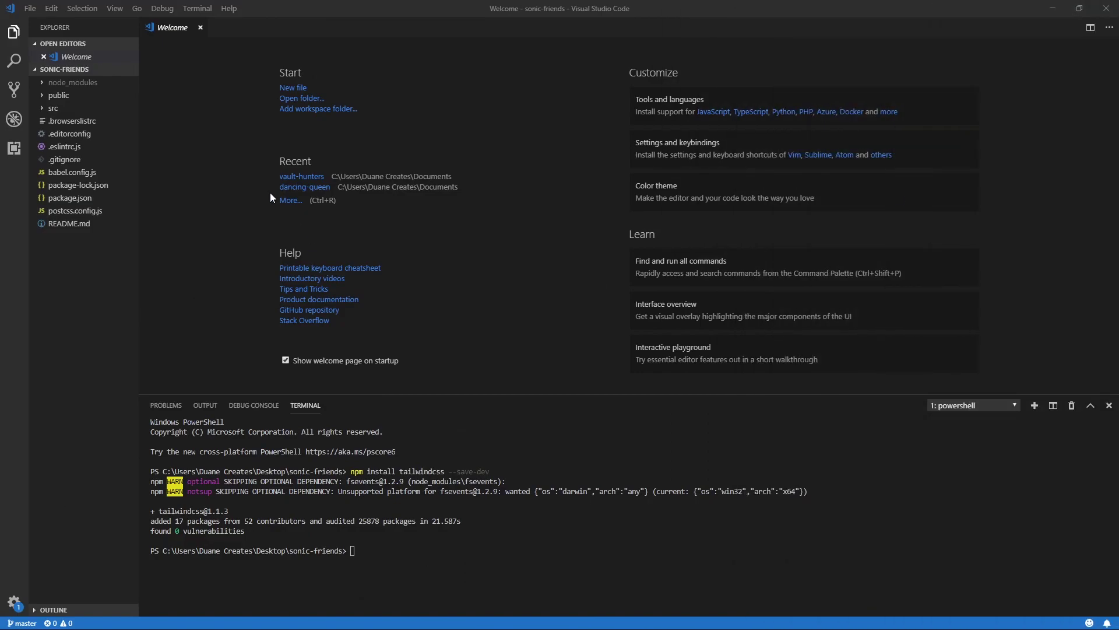
{"action": "left_click", "coordinate": [52, 108]}
{"action": "right_click", "coordinate": [53, 107]}
{"action": "left_click", "coordinate": [102, 123]}
{"action": "type", "text": "css"}
{"action": "key", "text": "Return"}
{"action": "right_click", "coordinate": [62, 146]}
{"action": "left_click", "coordinate": [97, 157]}
{"action": "type", "text": "tailwind"}
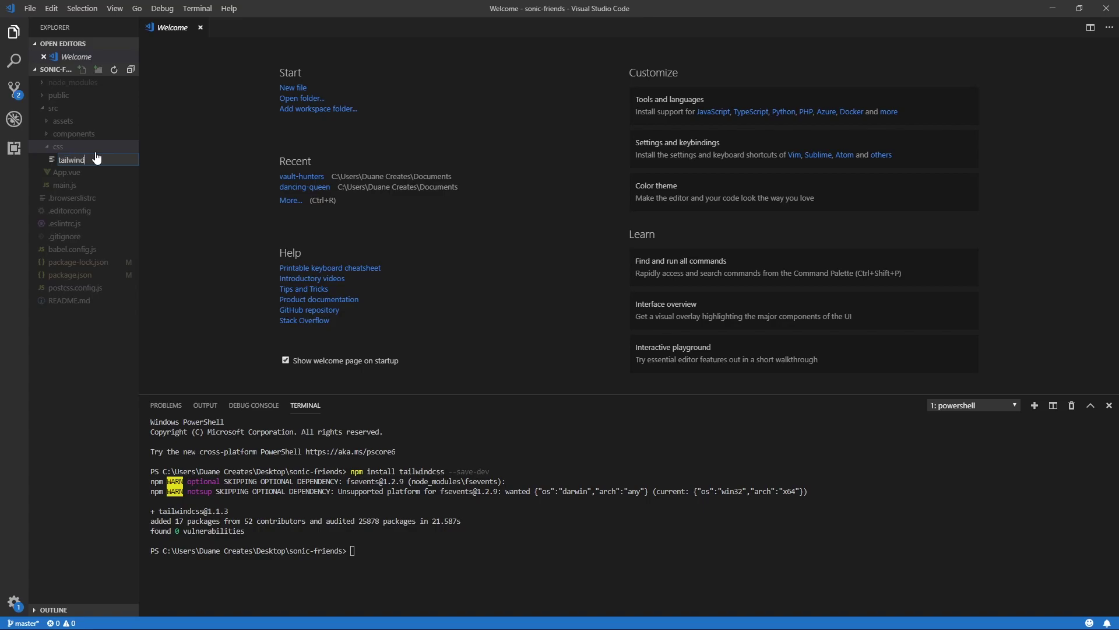
{"action": "type", "text": ".css"}
{"action": "key", "text": "Return"}
{"action": "key", "text": "ctrl+v"}
{"action": "key", "text": "ctrl+s"}
- Run 'npx tailwind init' in the terminal to generate tailwind.config.js
{"action": "key", "text": "alt+Tab"}
{"action": "scroll", "coordinate": [587, 206], "scroll_direction": "down", "scroll_amount": 5}
{"action": "scroll", "coordinate": [586, 205], "scroll_direction": "down", "scroll_amount": 5}
{"action": "double_click", "coordinate": [437, 298]}
{"action": "right_click", "coordinate": [366, 298]}
{"action": "left_click", "coordinate": [411, 304]}
{"action": "key", "text": "alt+Tab"}
{"action": "key", "text": "ctrl+v"}
{"action": "key", "text": "Return"}
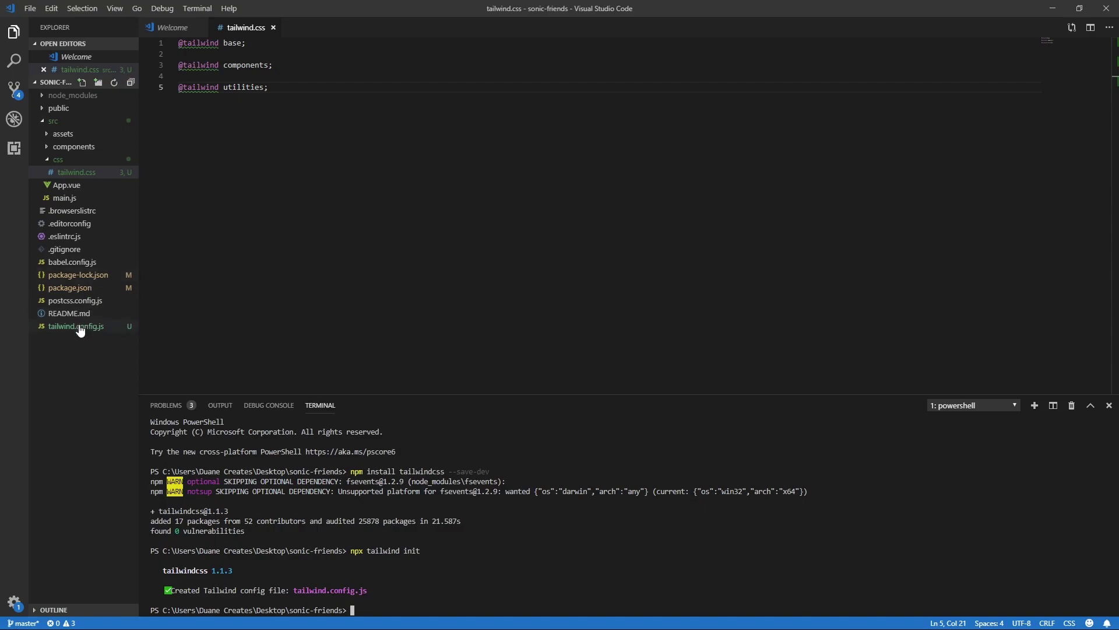
- Add an 'awesome-color': '#91fa2f' entry to the theme colors in tailwind.config.js and save
{"action": "left_click", "coordinate": [76, 327]}
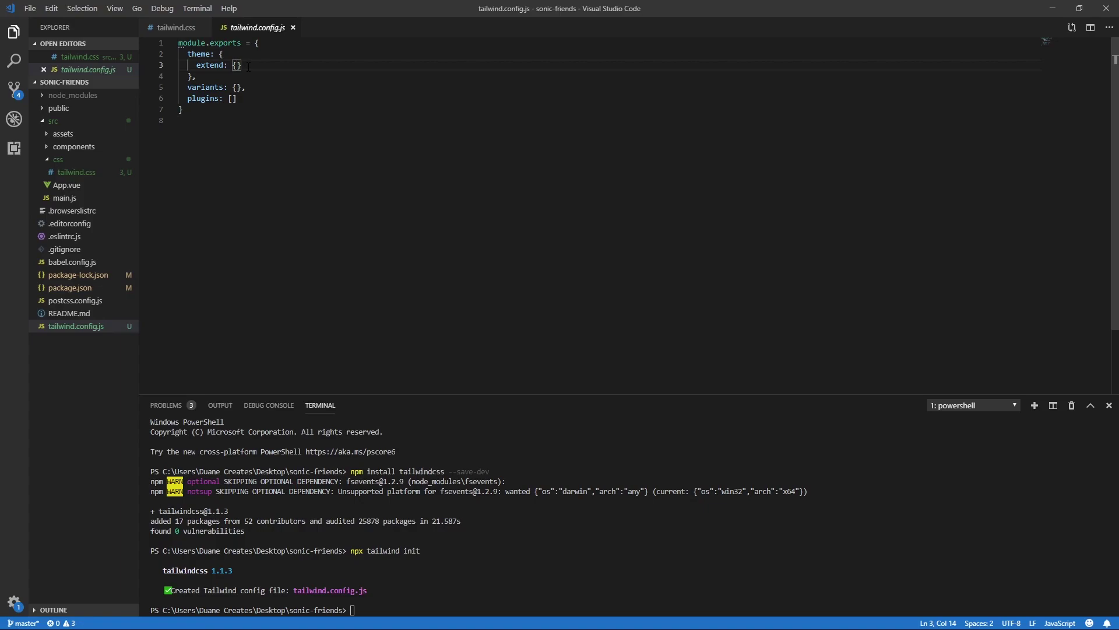
{"action": "type", "text": "colors:{"}
{"action": "key", "text": "Return"}
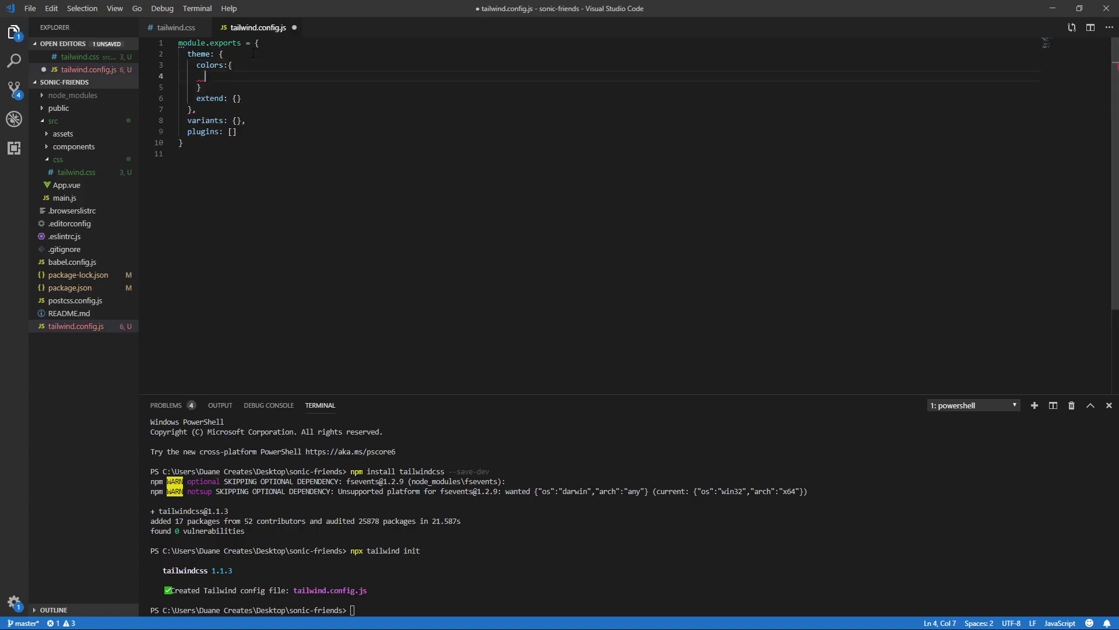
{"action": "type", "text": ","}
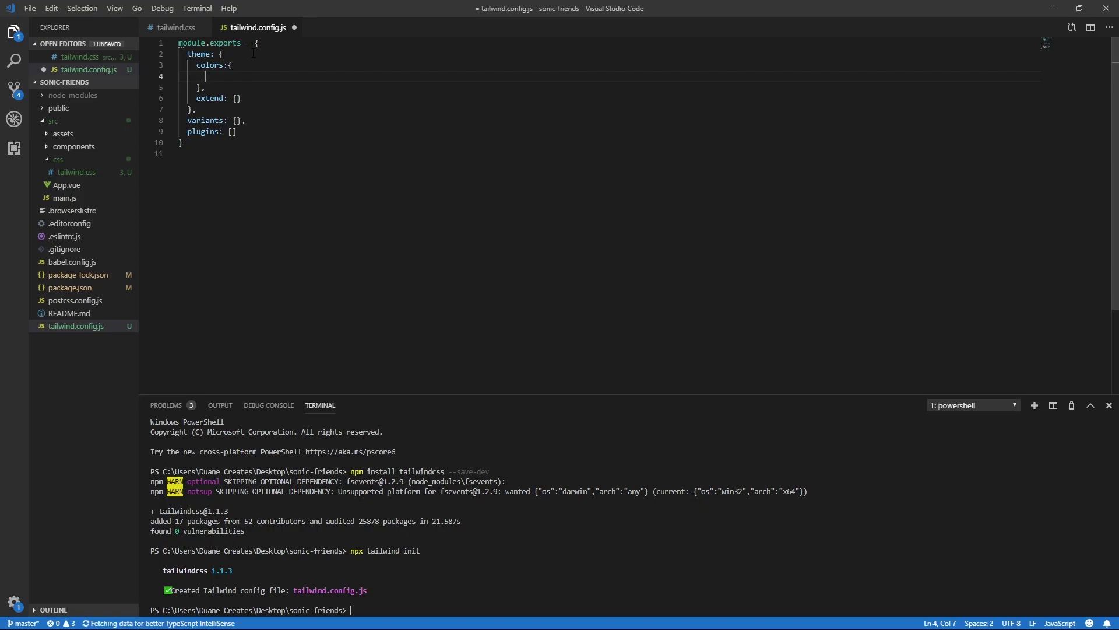
{"action": "type", "text": "awesome-color"}
{"action": "key", "text": "ctrl+shift+Left"}
{"action": "type", "text": "': '#91fa2f"}
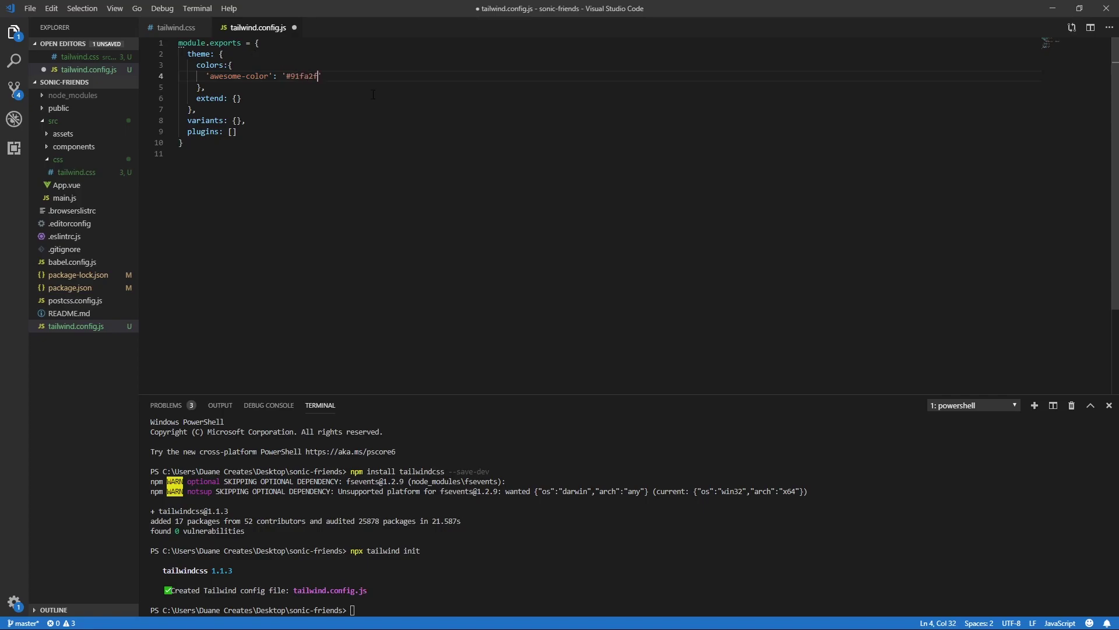
{"action": "type", "text": "',"}
{"action": "key", "text": "ctrl+s"}
- Find the 'Using Tailwind with PostCSS' section in the Tailwind docs
{"action": "key", "text": "alt+Tab"}
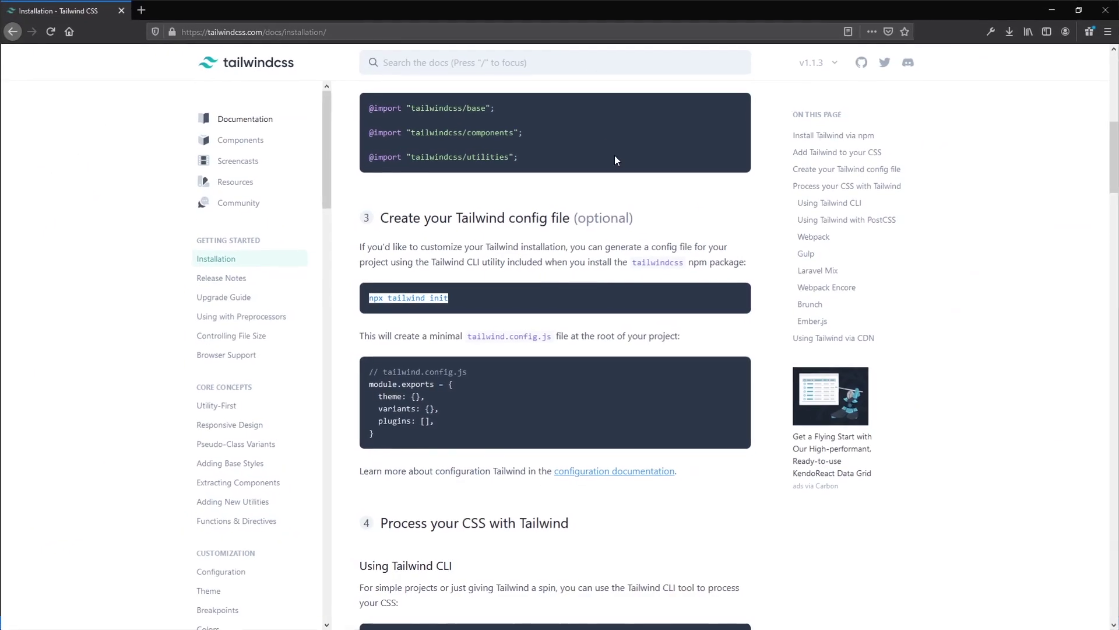
{"action": "scroll", "coordinate": [622, 299], "scroll_direction": "down", "scroll_amount": 5}
{"action": "scroll", "coordinate": [600, 225], "scroll_direction": "down", "scroll_amount": 3}
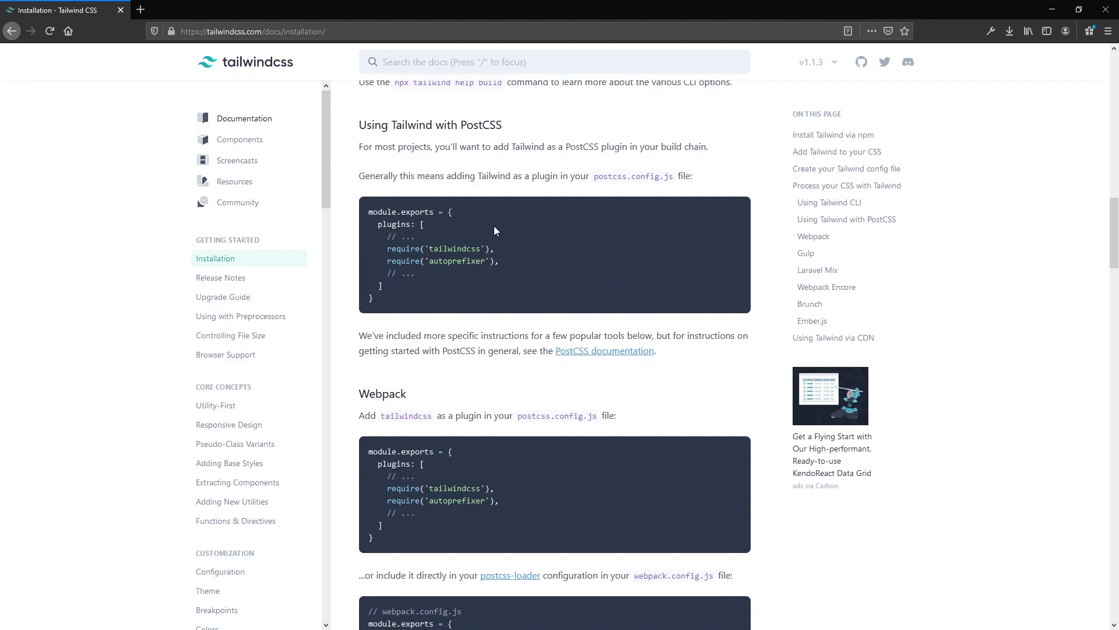
{"action": "double_click", "coordinate": [474, 129]}
{"action": "left_click", "coordinate": [536, 237]}
- Replace the postcss.config.js plugins with require('tailwindcss') and require('autoprefixer'), and save
{"action": "key", "text": "alt+Tab"}
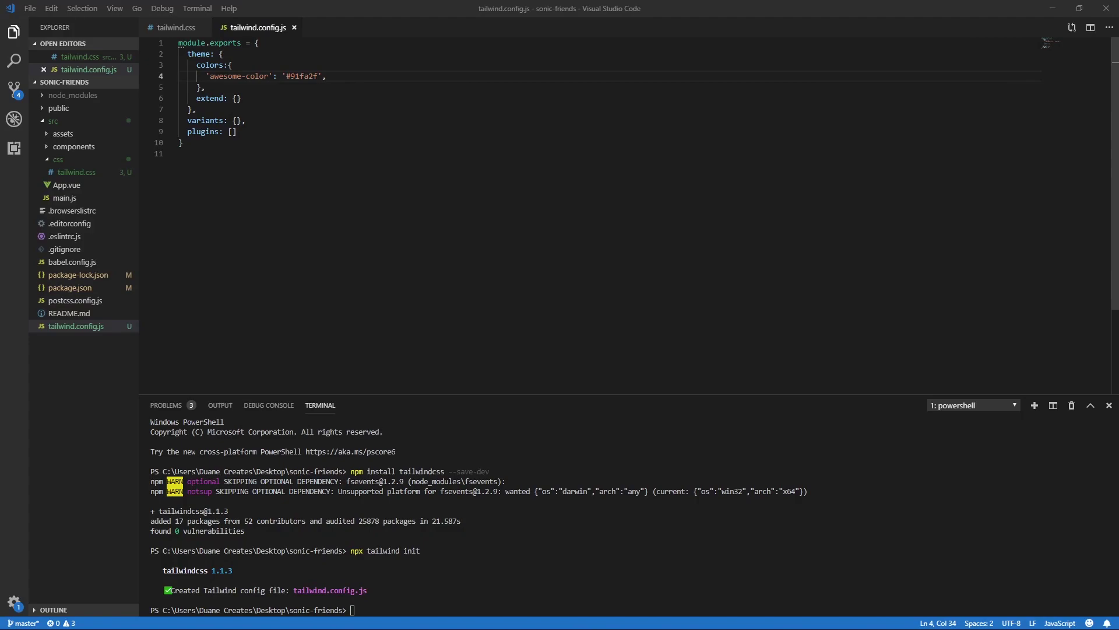
{"action": "left_click", "coordinate": [76, 300]}
{"action": "left_click_drag", "start_coordinate": [187, 53], "coordinate": [198, 77]}
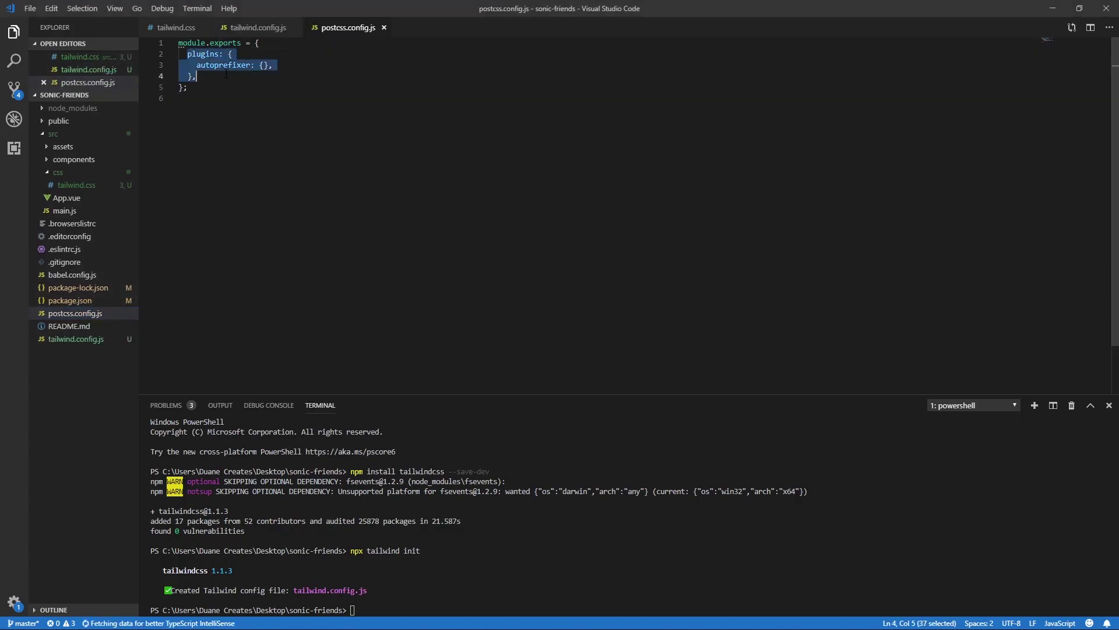
{"action": "key", "text": "ctrl+v"}
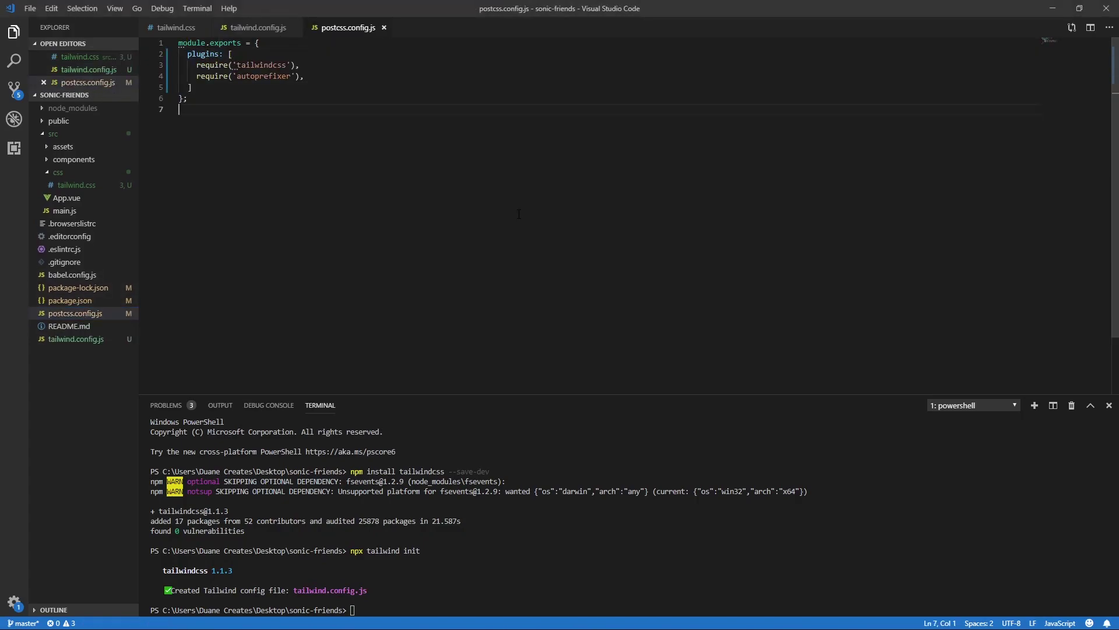
{"action": "key", "text": "ctrl+s"}
{"action": "left_click", "coordinate": [66, 198]}
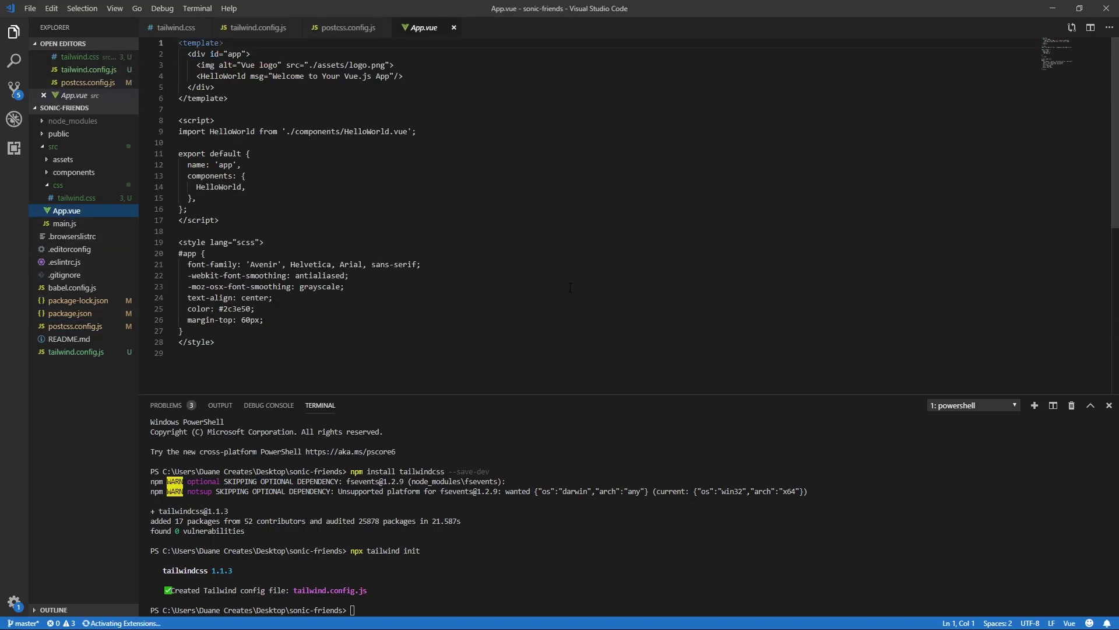
{"action": "left_click", "coordinate": [323, 243]}
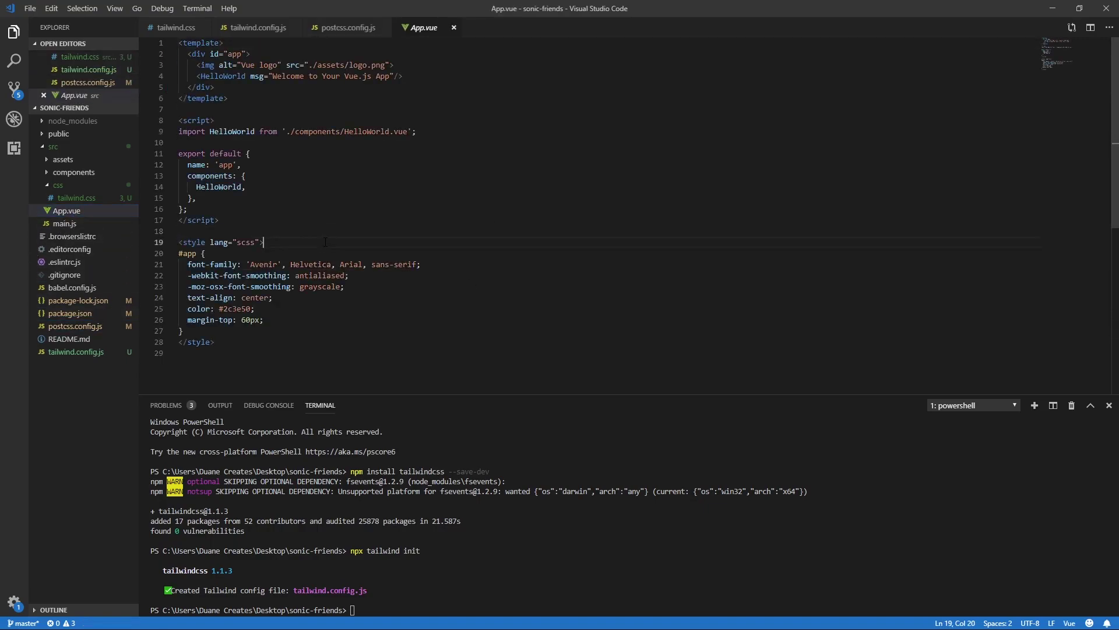
{"action": "key", "text": "Return"}
{"action": "type", "text": "@import \"css/tailwind.css\";"}
{"action": "key", "text": "Return"}
{"action": "key", "text": "ctrl+s"}
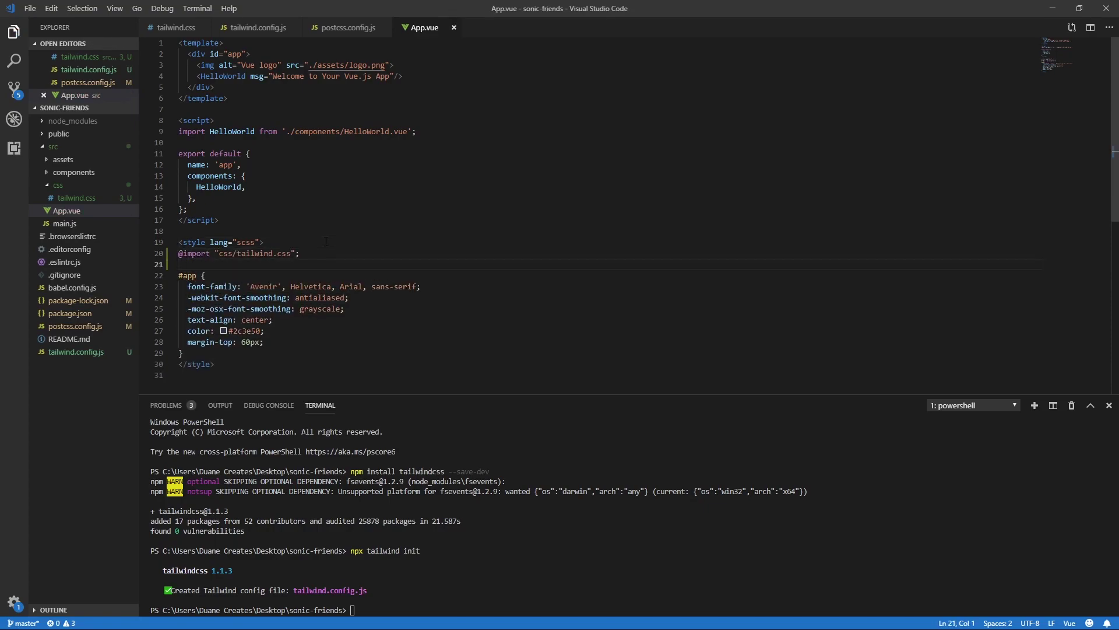
- Clear the integrated terminal and run 'npm run serve'
{"action": "left_click", "coordinate": [903, 525]}
{"action": "key", "text": "ctrl+l"}
{"action": "type", "text": "npm run ser"}
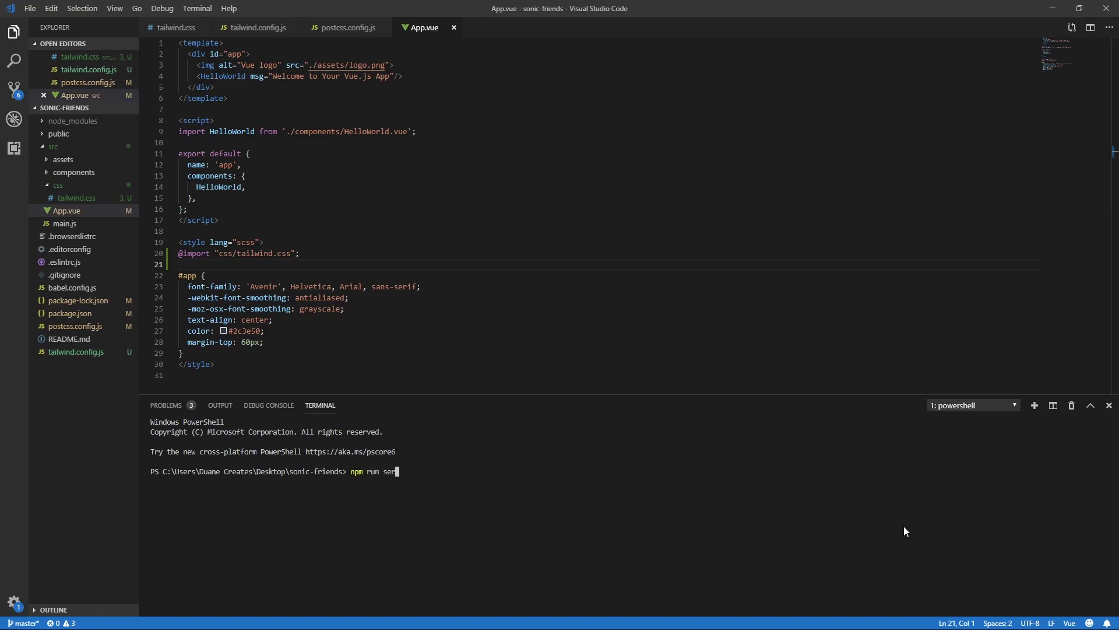
{"action": "type", "text": "ve"}
{"action": "key", "text": "Return"}
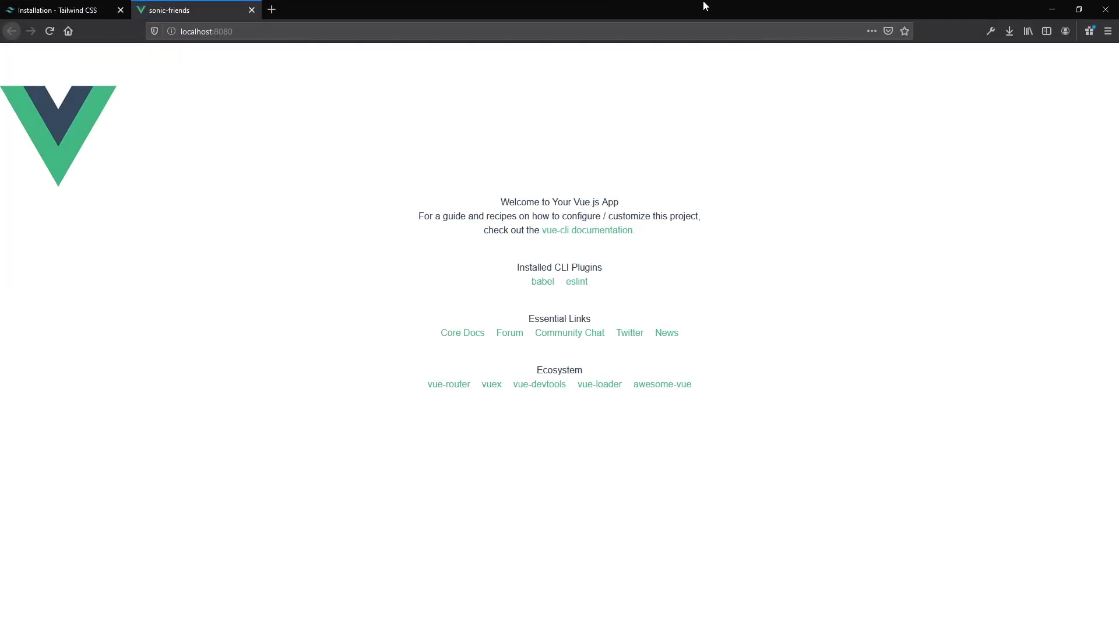
- Snap browser and editor side by side and add a hello world paragraph to App.vue
{"action": "key", "text": "super+Right"}
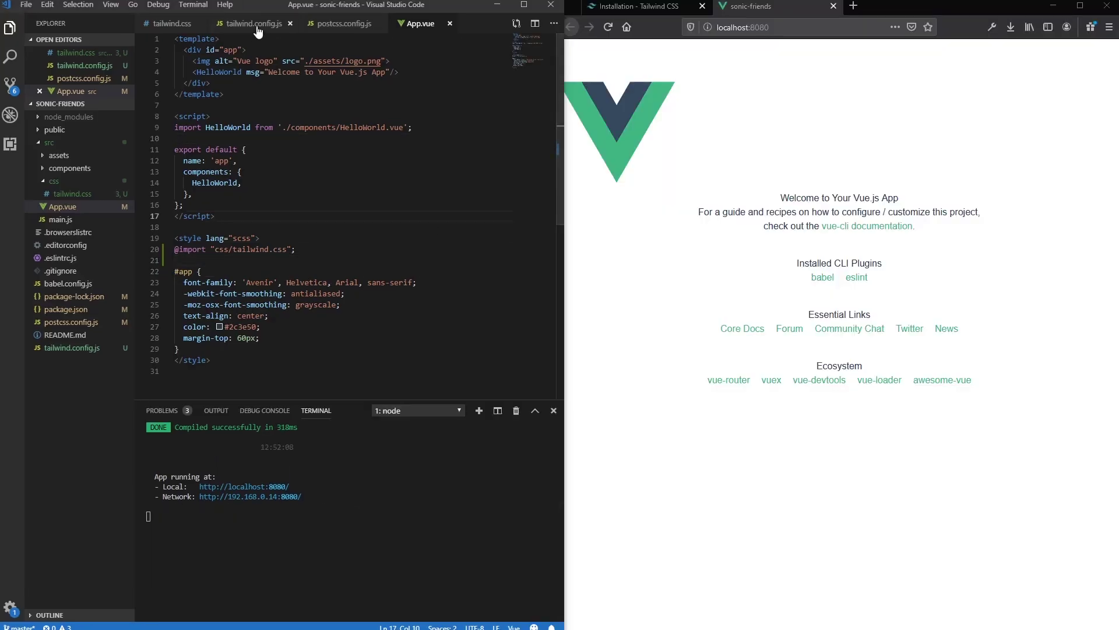
{"action": "left_click", "coordinate": [254, 23]}
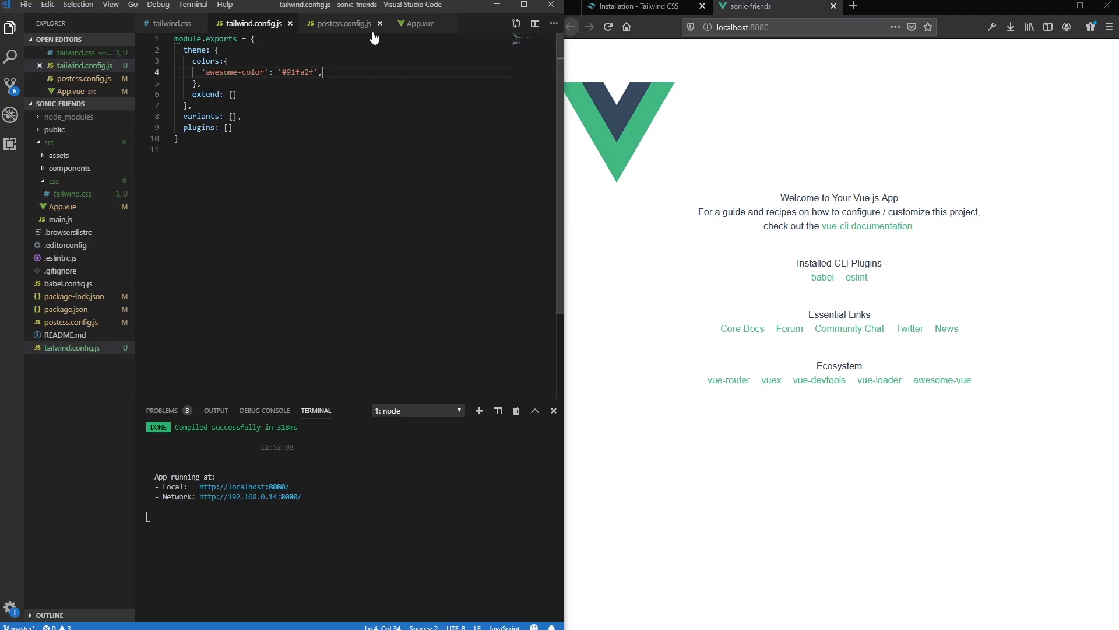
{"action": "left_click", "coordinate": [418, 24]}
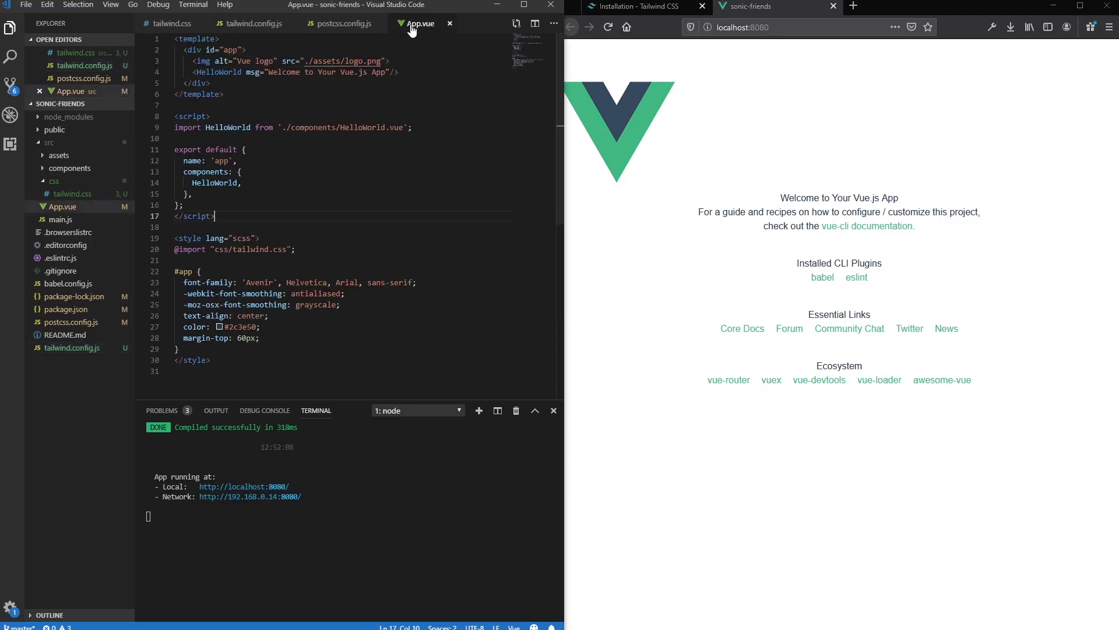
{"action": "left_click", "coordinate": [411, 61]}
{"action": "key", "text": "ctrl+shift+Return"}
{"action": "type", "text": "<p>hello world</p>"}
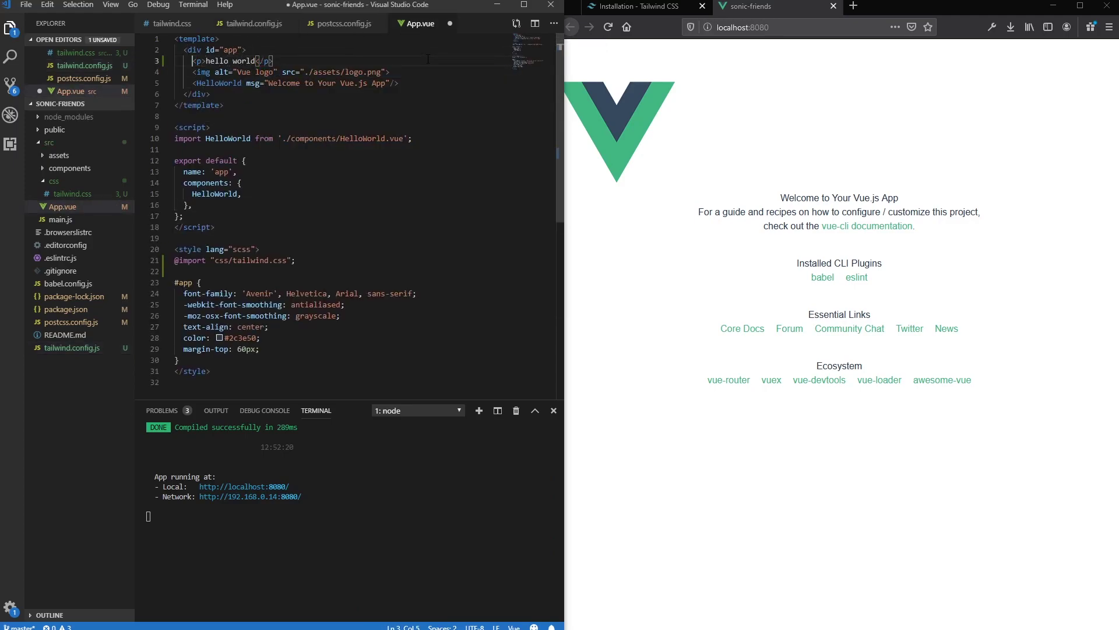
{"action": "key", "text": "ctrl+s"}
- Give the hello world paragraph the text-xl and bg-awesome-color classes
{"action": "double_click", "coordinate": [839, 81]}
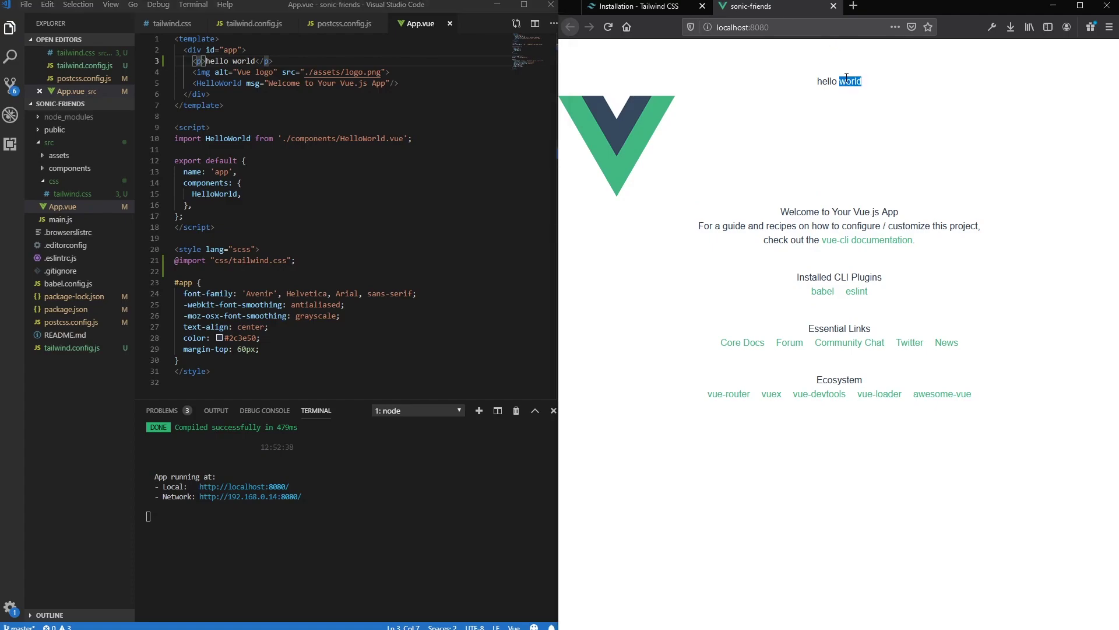
{"action": "left_click", "coordinate": [787, 140]}
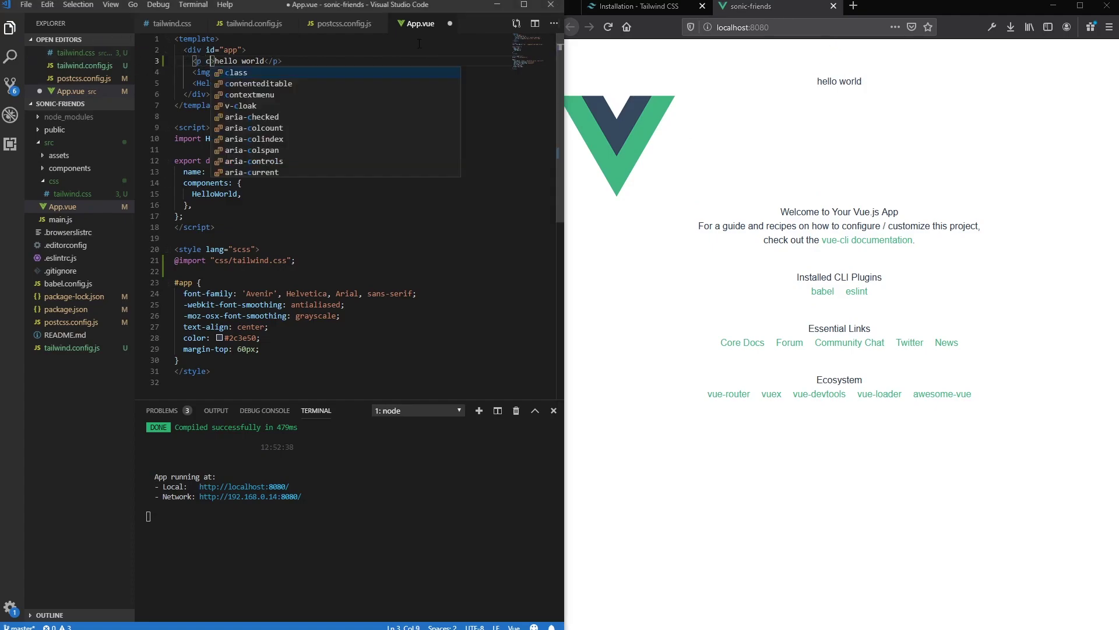
{"action": "type", "text": "class=\""}
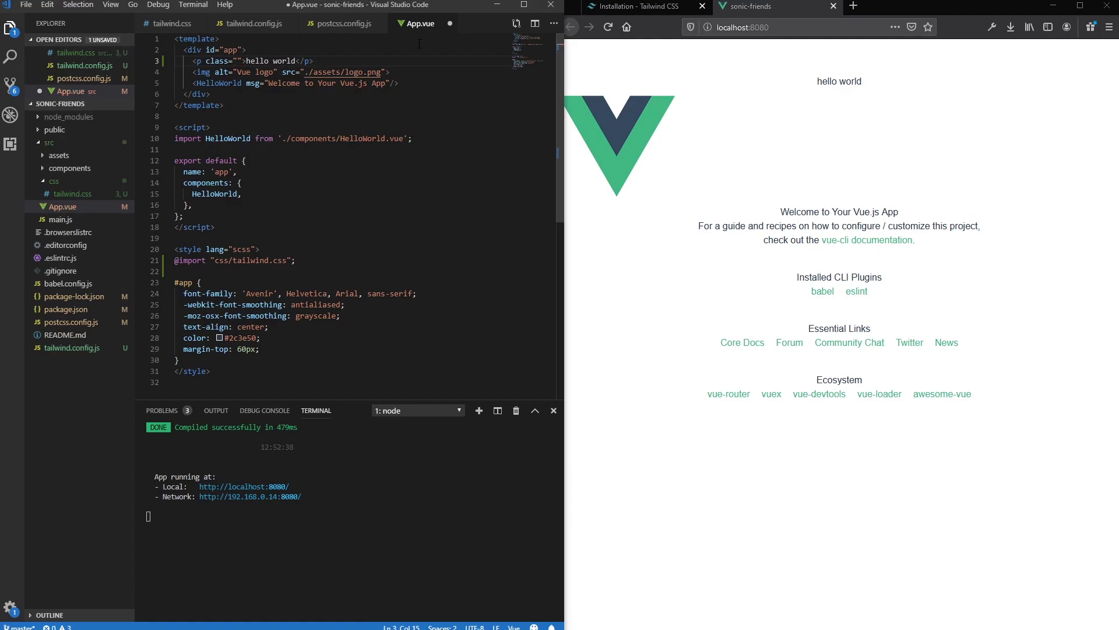
{"action": "type", "text": "text-"}
{"action": "type", "text": "xl"}
{"action": "key", "text": "ctrl+s"}
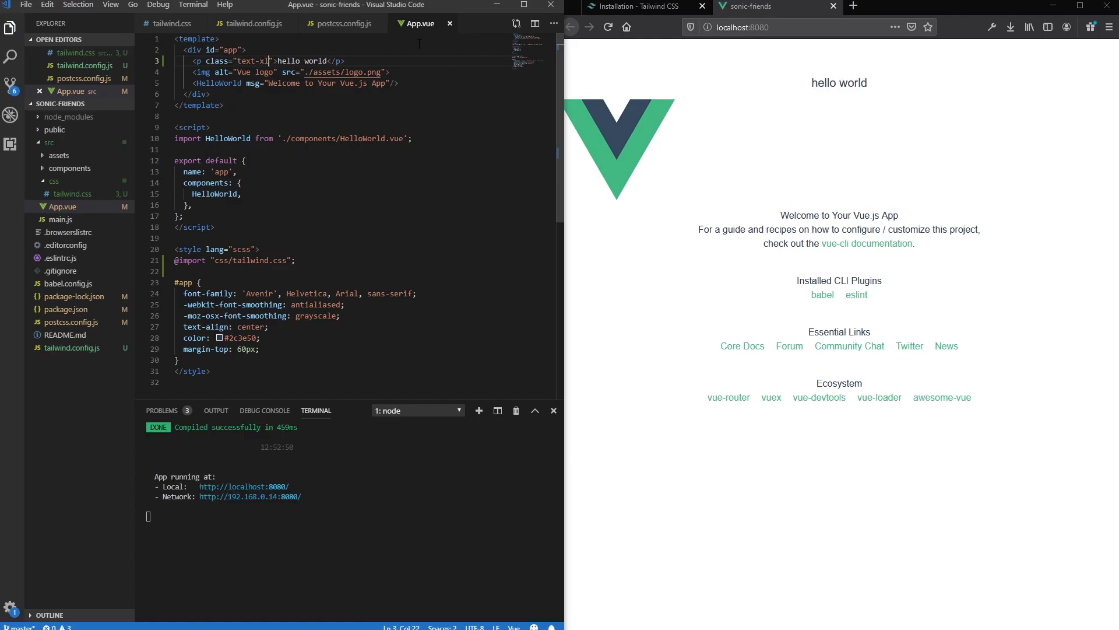
{"action": "type", "text": "bg-awesome-color"}
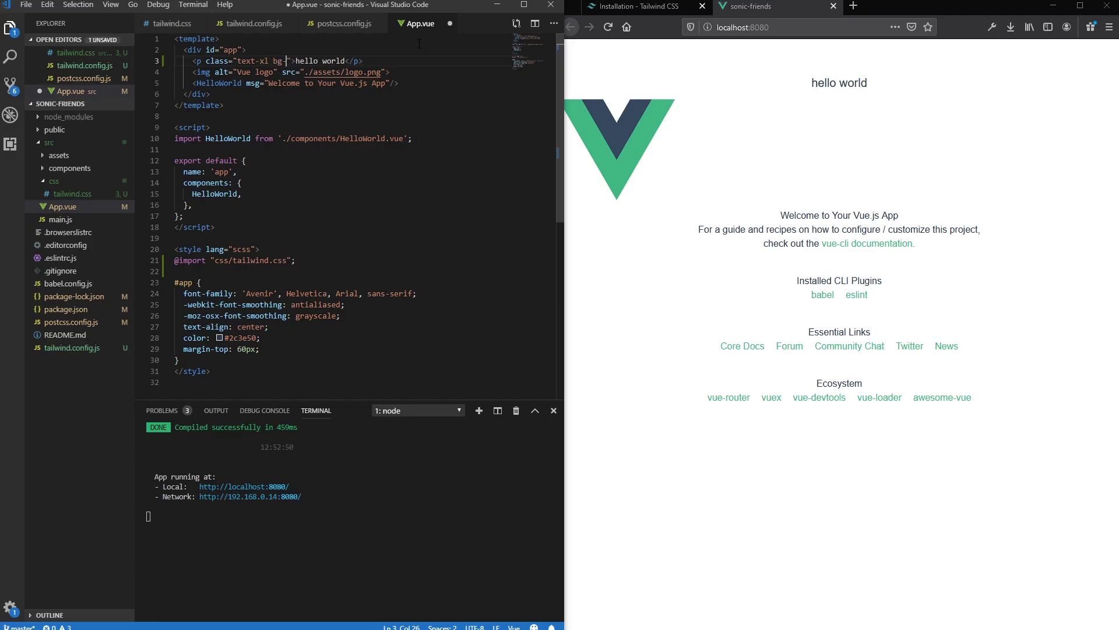
{"action": "key", "text": "ctrl+s"}
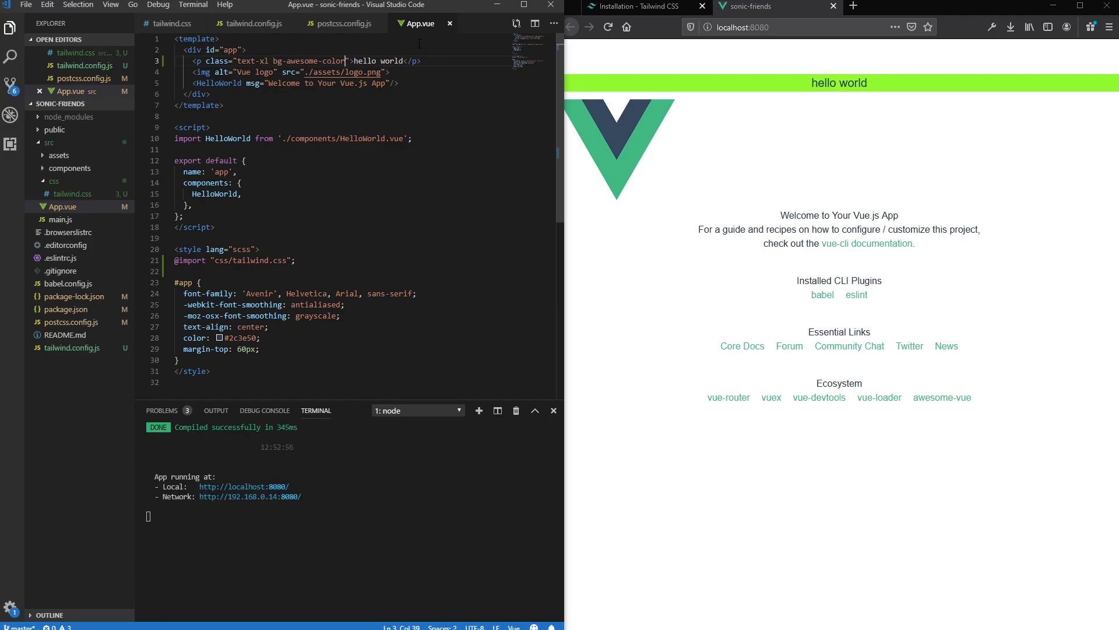